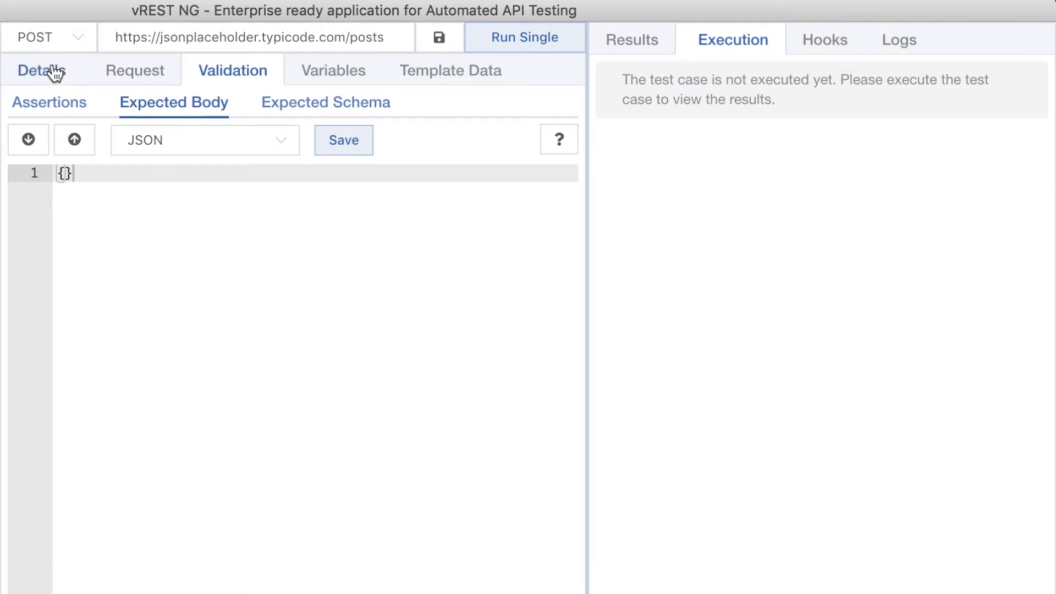
- Delete the Text Body assertion from the test case's assertions
left_click(49, 104)
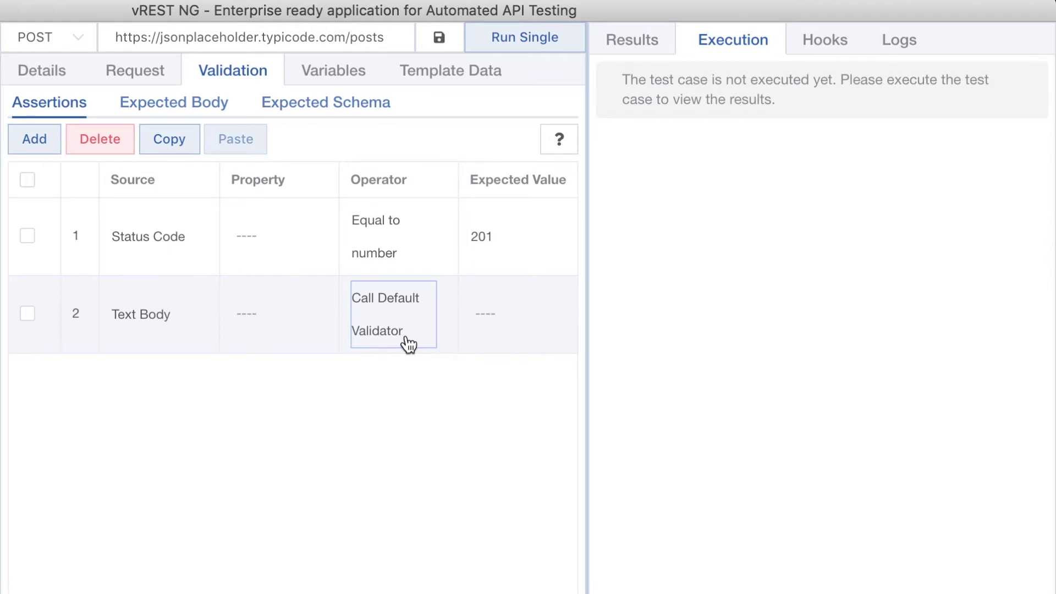
left_click(27, 314)
left_click(102, 140)
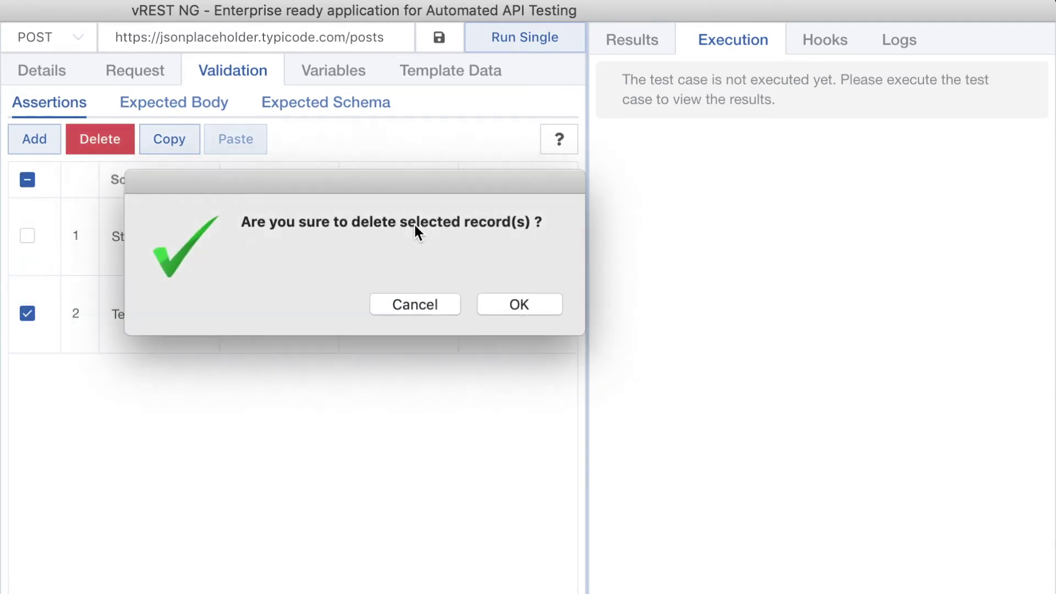
left_click(519, 305)
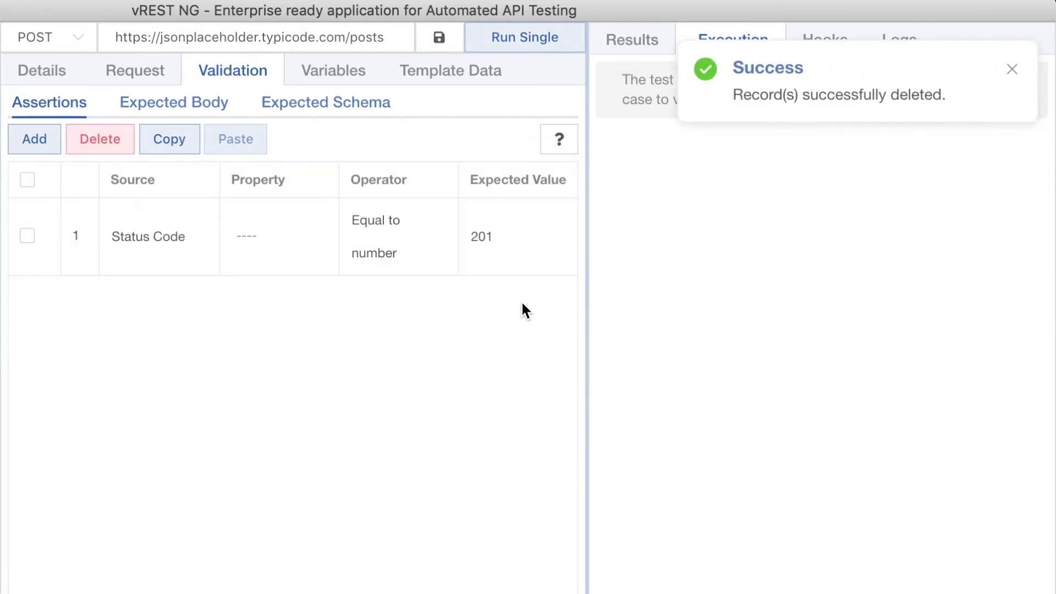
- Execute the POST test case to generate its expected body from the actual response, and rerun the test case
left_click(190, 105)
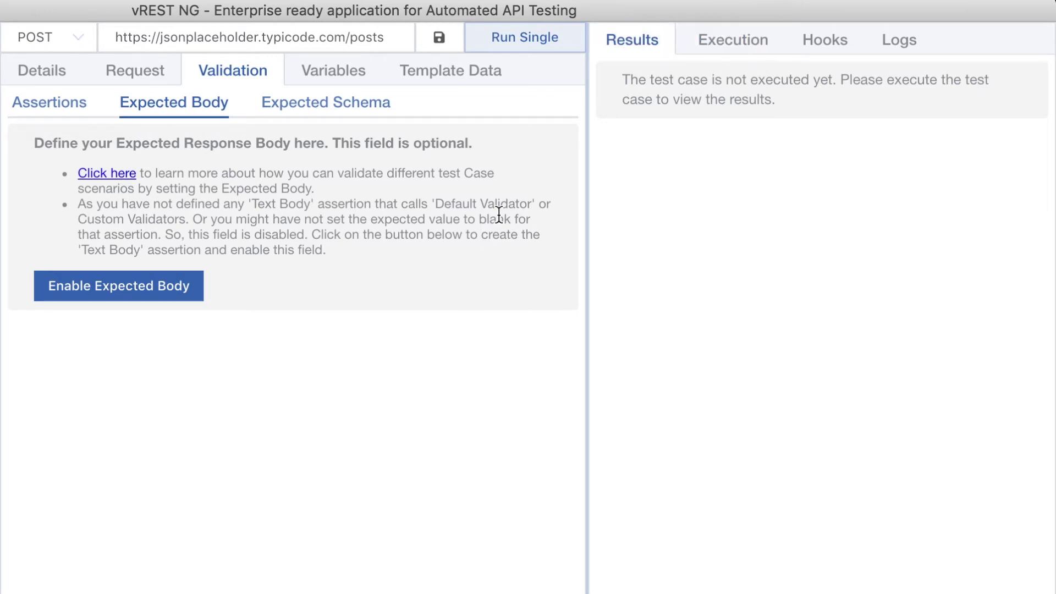
left_click(525, 38)
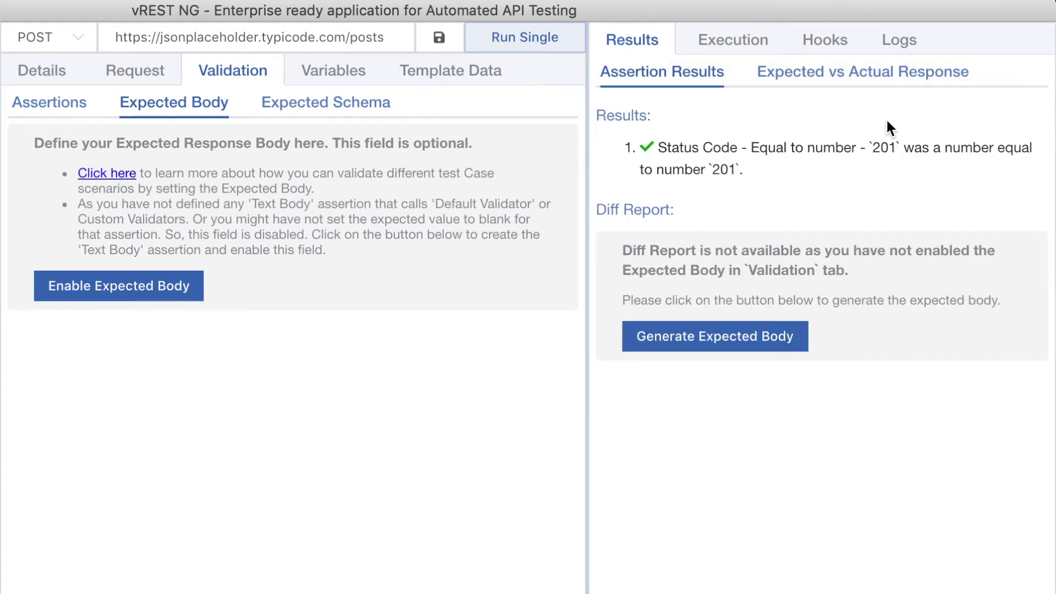
left_click(734, 338)
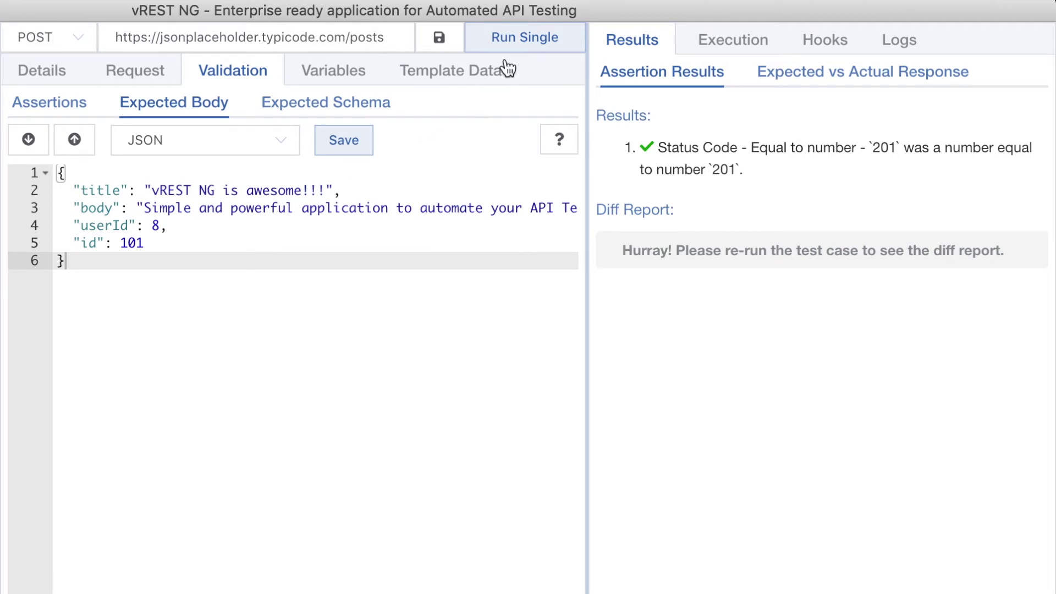
left_click(521, 38)
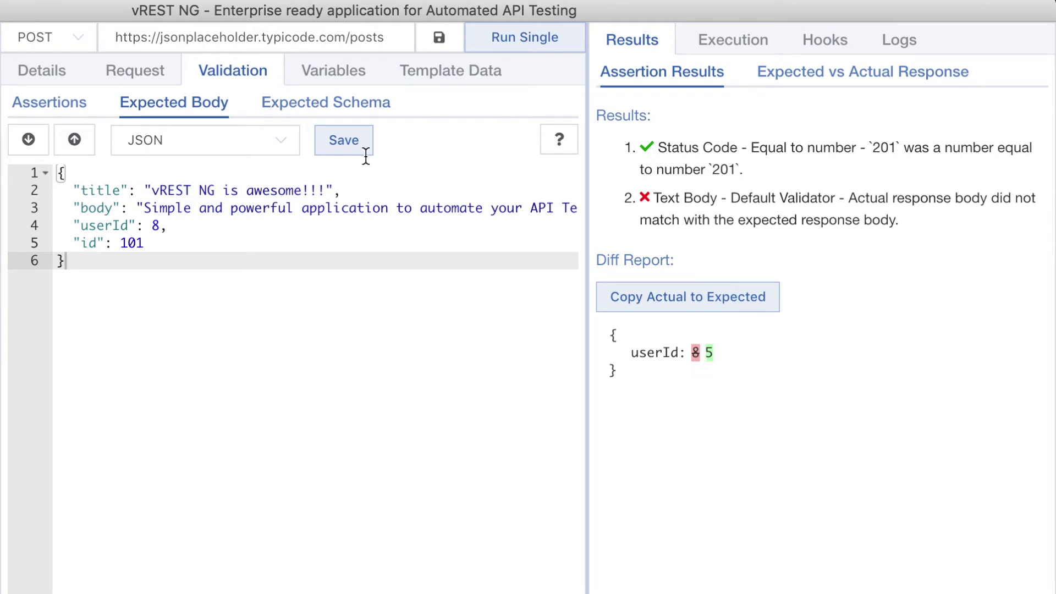
- After checking userId in the request body, set userId in the expected body to "{{*}}", save it and rerun the test case
left_click(137, 71)
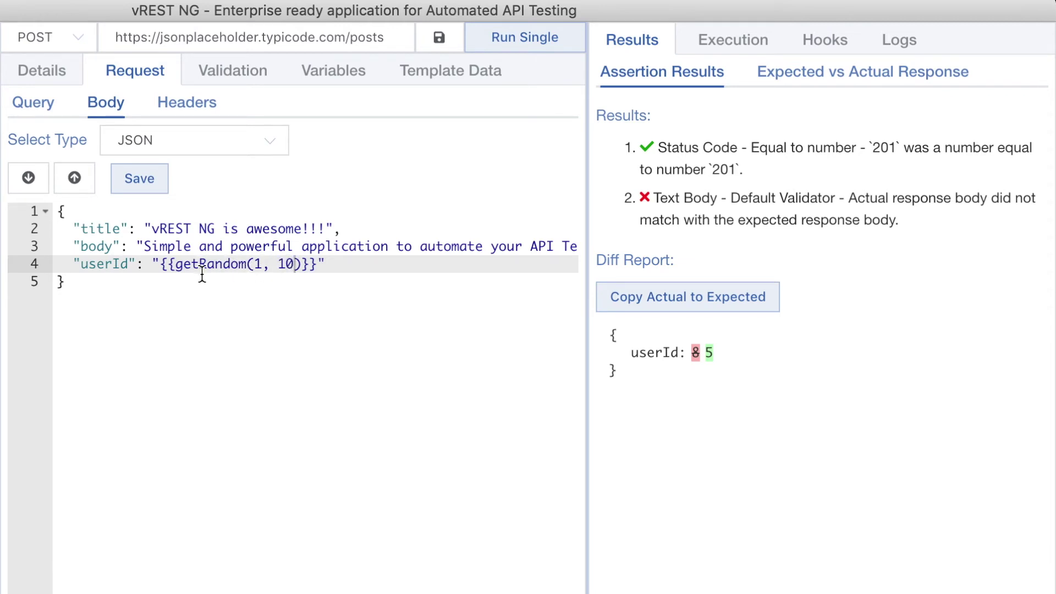
left_click(225, 82)
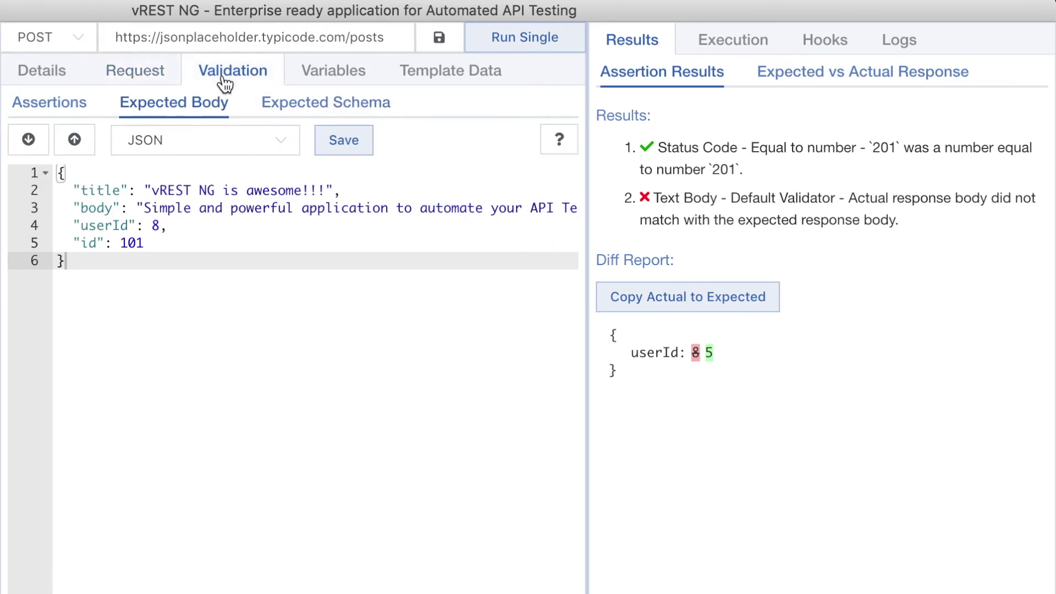
left_click(152, 226)
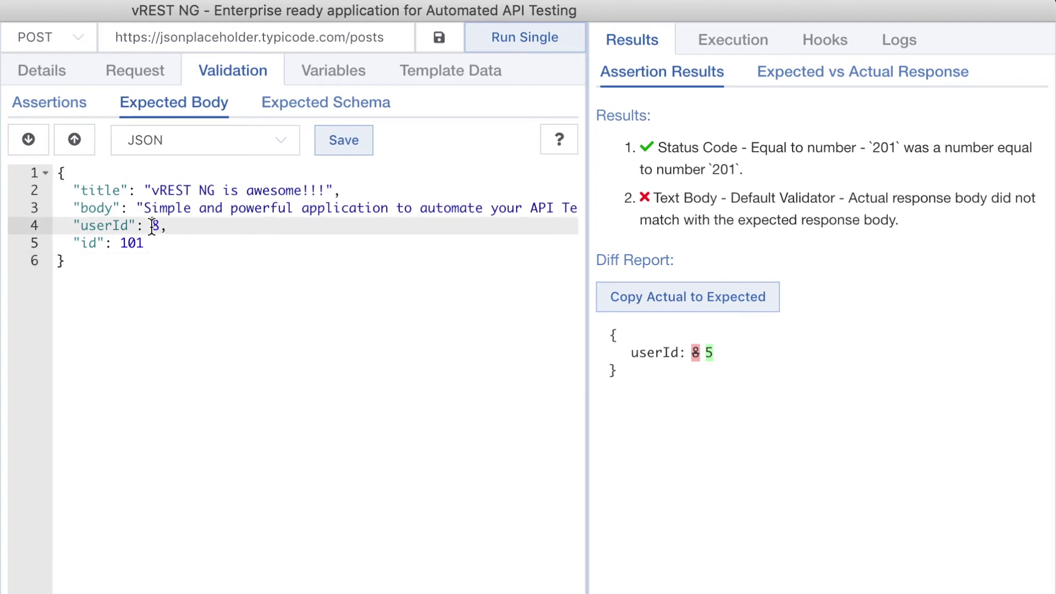
double_click(152, 226)
type("\"{{*}}\"")
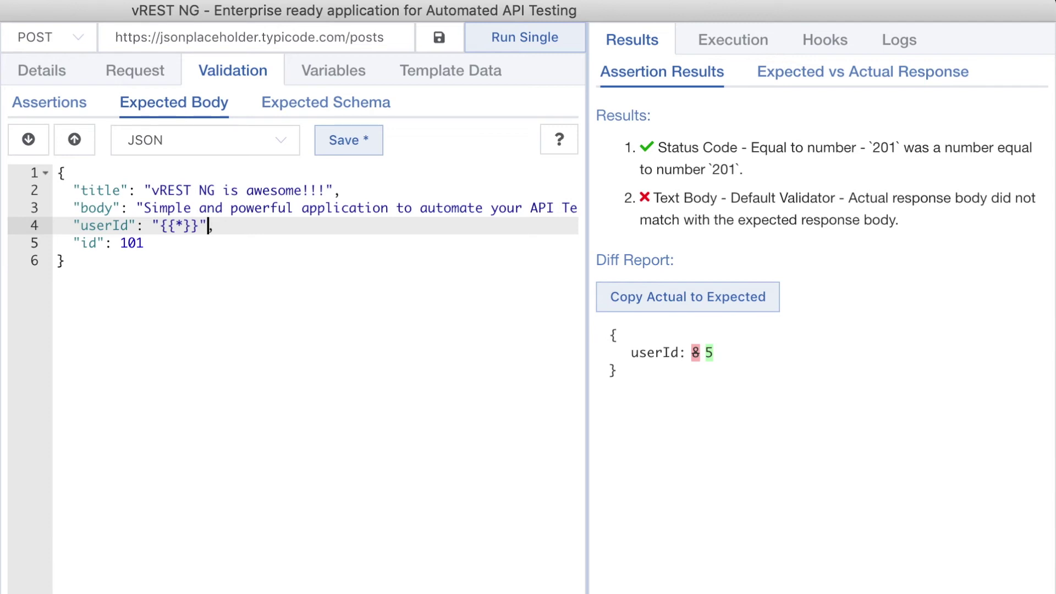
left_click(346, 158)
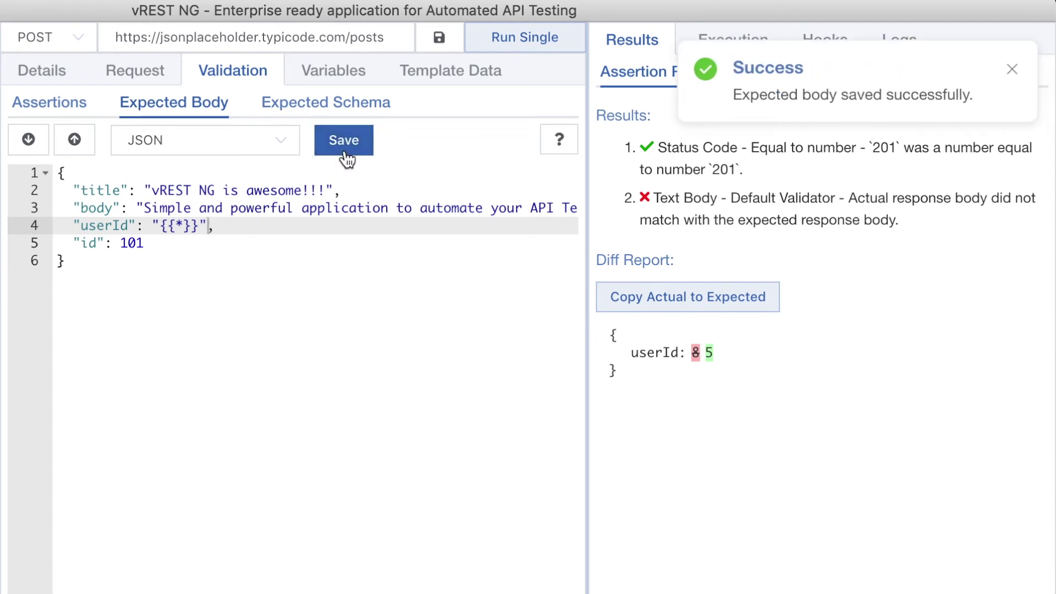
left_click(525, 45)
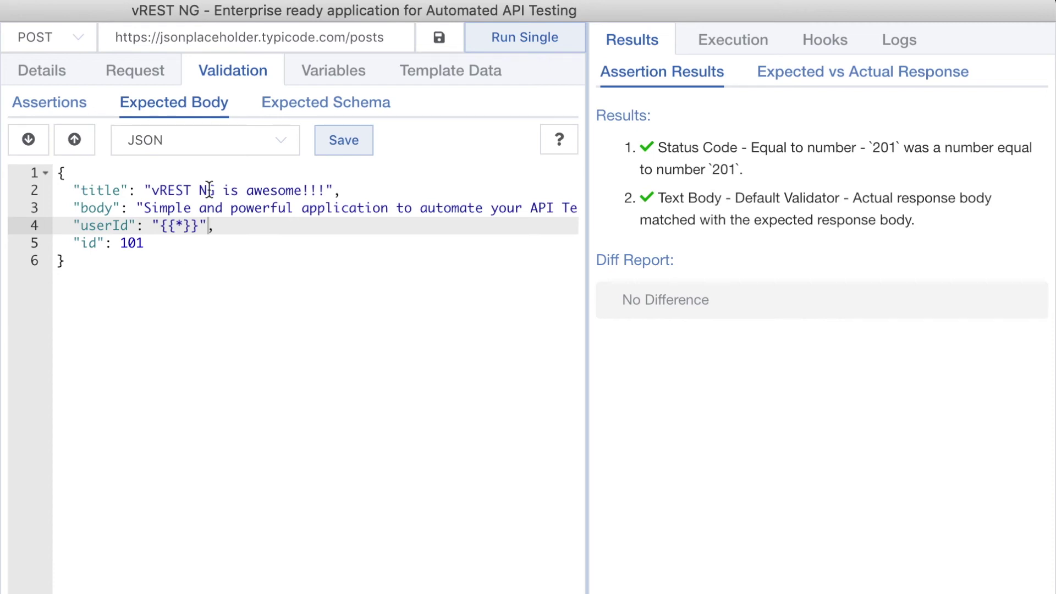
- Delete the "body" and "id" properties from the expected body
left_click(92, 208)
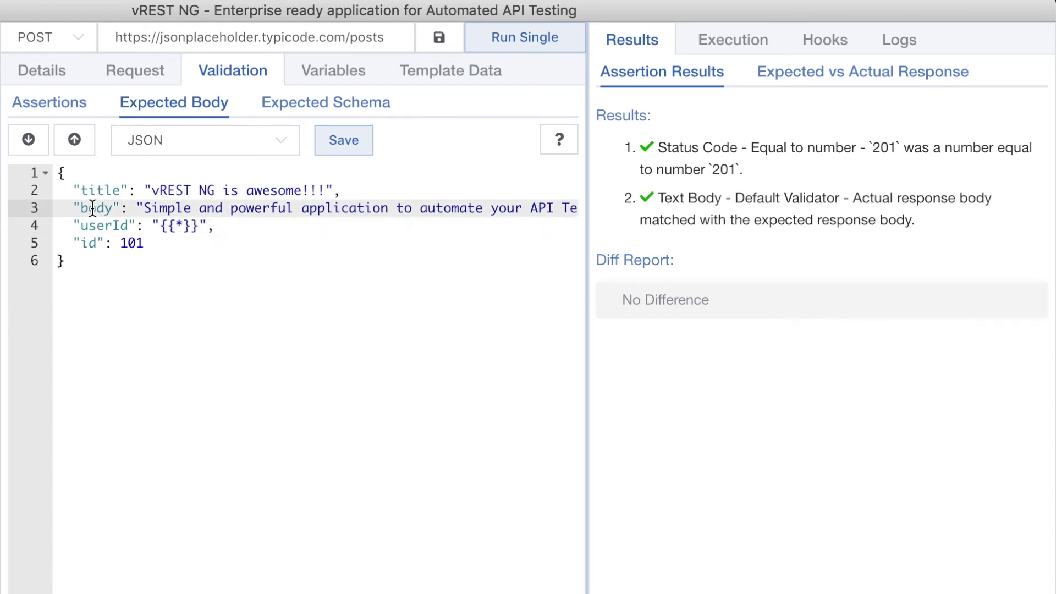
key("shift+End")
key("BackSpace")
key("BackSpace")
key("BackSpace")
key("Down")
key("Down")
key("shift+Home")
key("BackSpace")
key("BackSpace")
key("BackSpace")
key("Left")
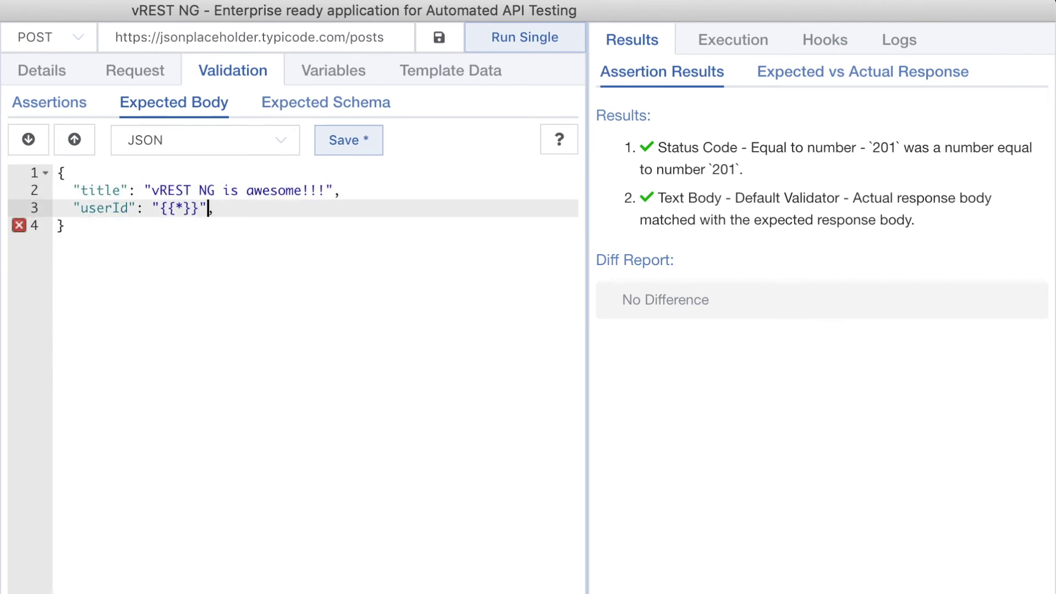
- Add the wildcard property "{{*}}": "{{*}}" after userId in the expected body, save it and run the test case
key("End")
key("Return")
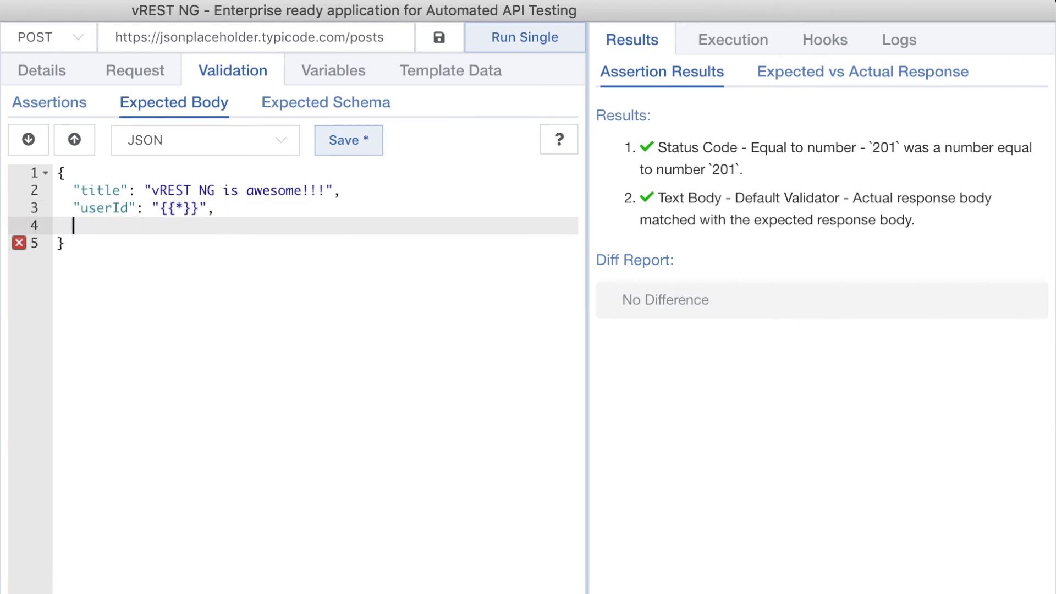
type("\"{{*")
type("}}\"")
type(": \"")
type("{{*}")
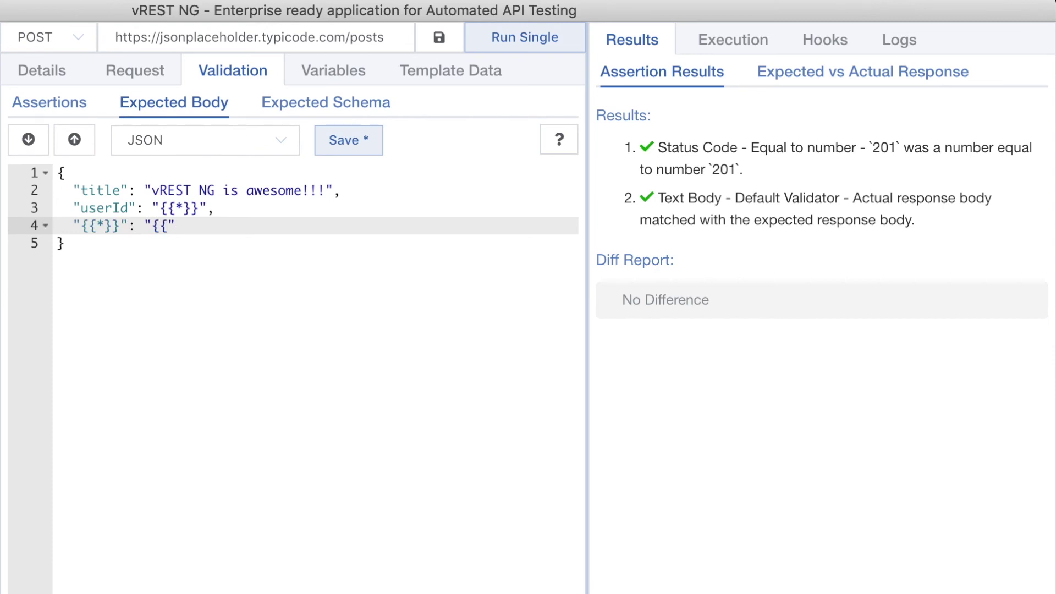
type("}\"")
left_click(357, 145)
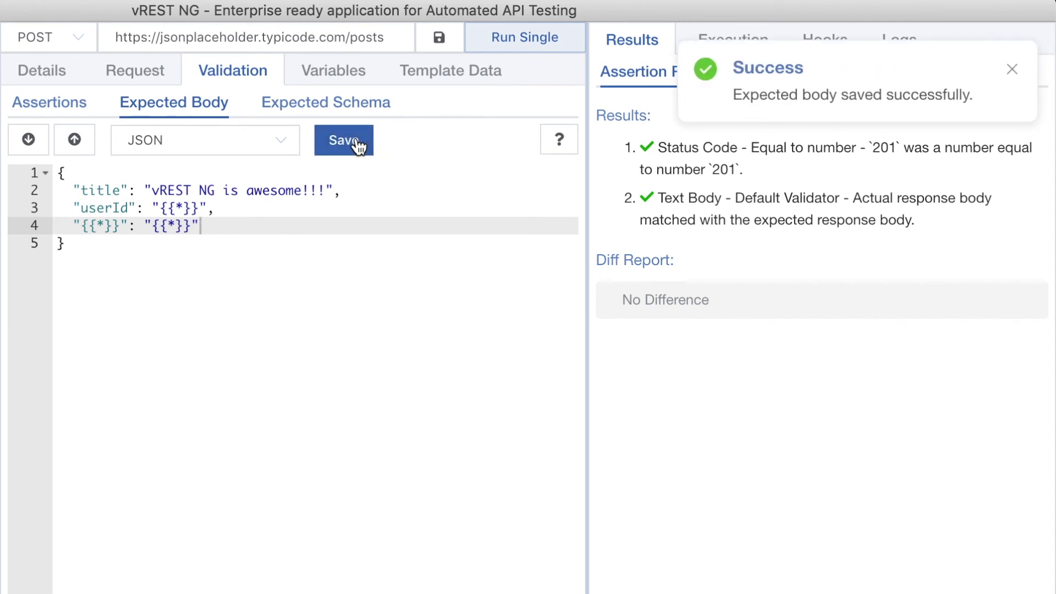
left_click(521, 49)
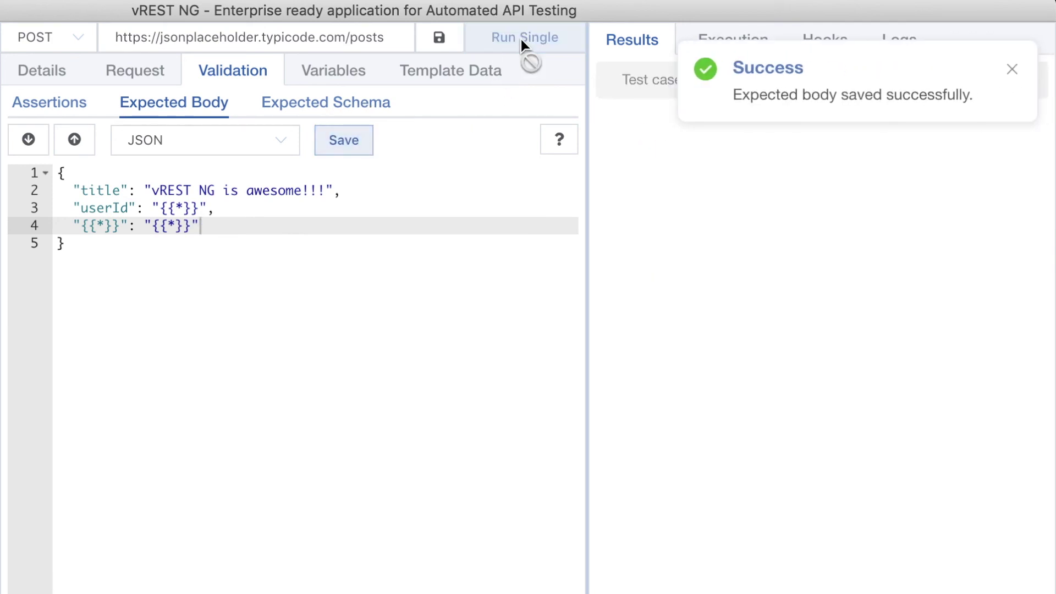